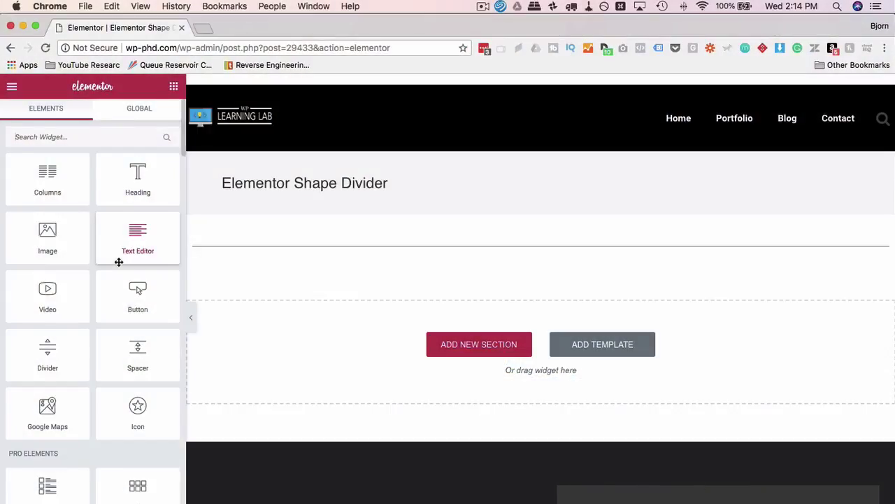
Leave the Elementor editor for the WordPress dashboard and go to Plugins > Add New
scroll(119, 322, "down", 5)
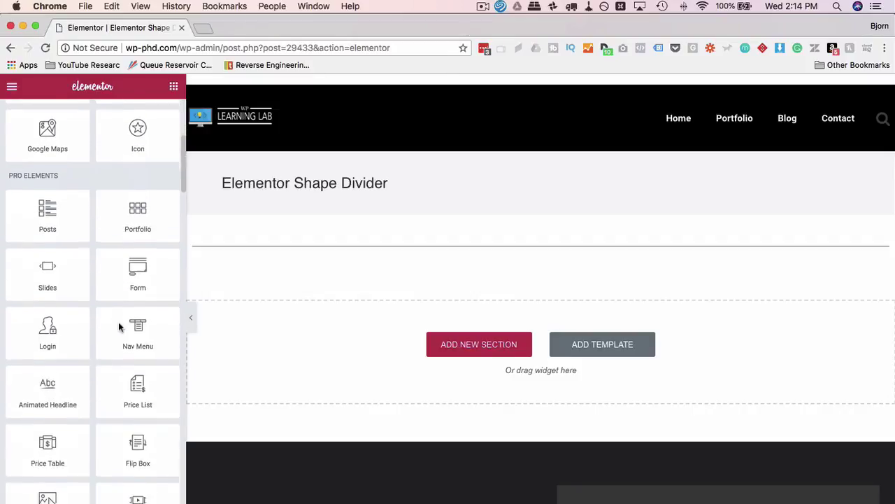
scroll(119, 323, "down", 3)
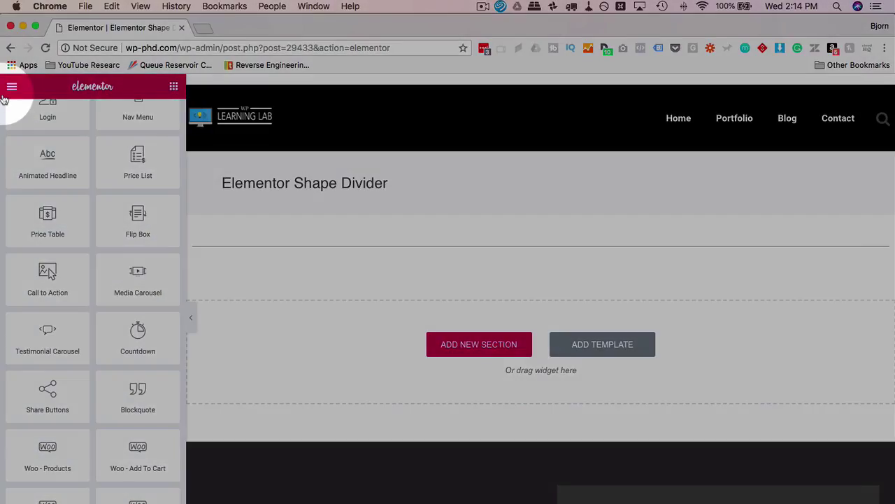
left_click(11, 87)
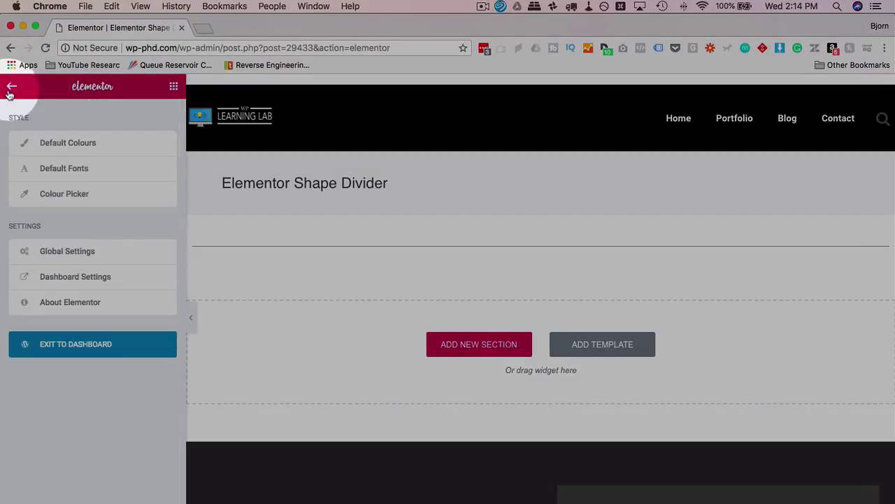
left_click(75, 345)
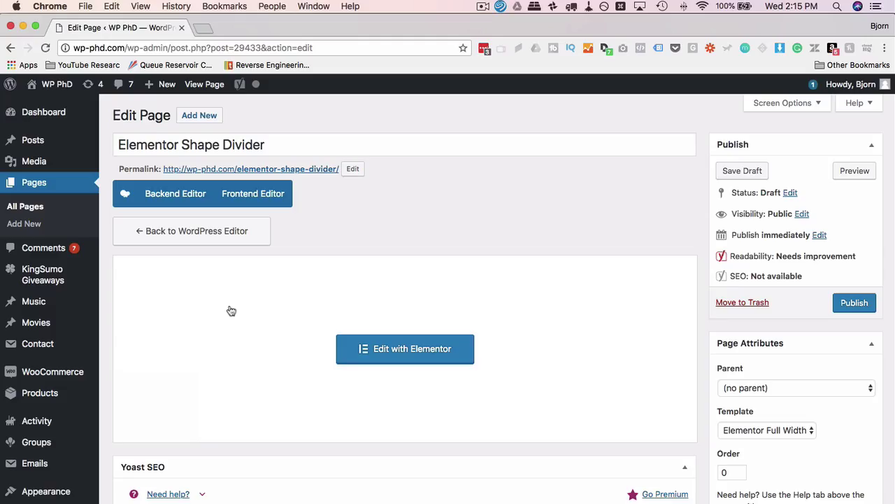
scroll(56, 266, "down", 5)
mouse_move(49, 326)
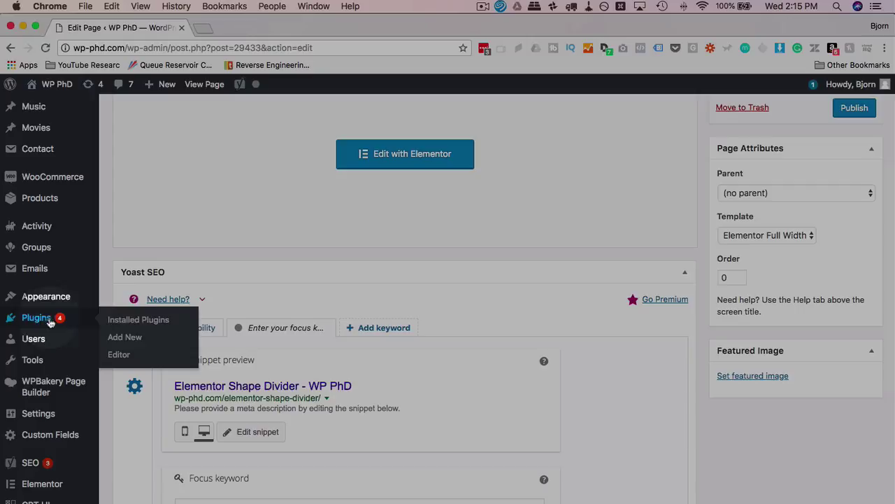
left_click(124, 338)
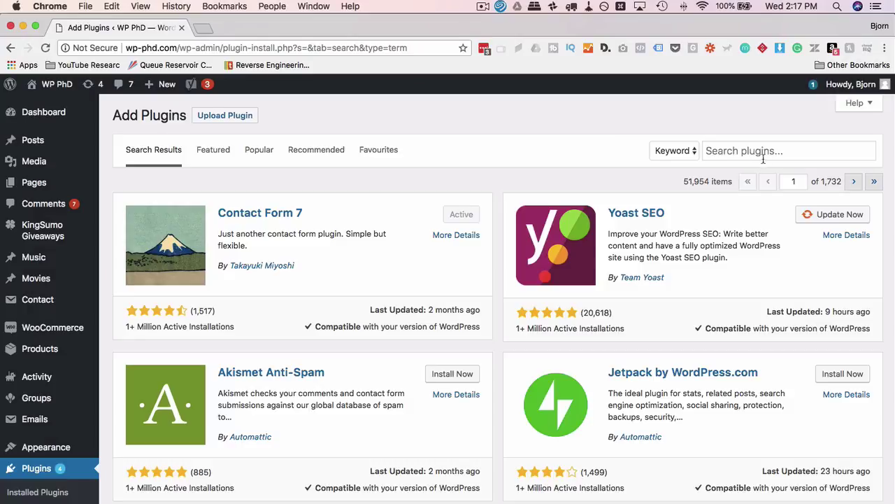
Search plugins for 'elementor addons and templates' and install Sizzify Lite
left_click(763, 154)
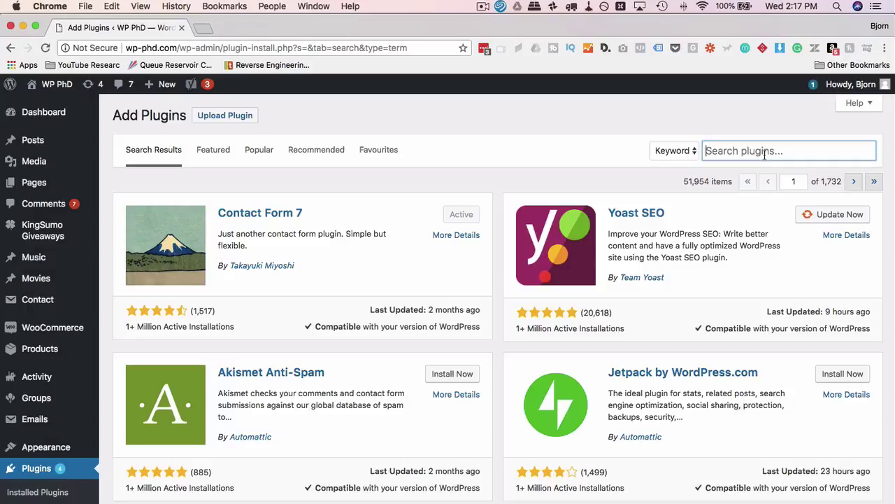
type("elementor add")
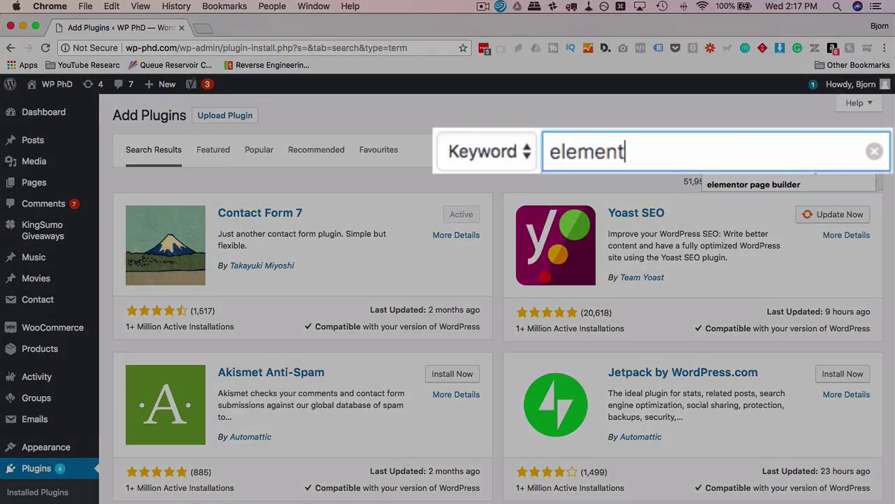
type("ons and templates")
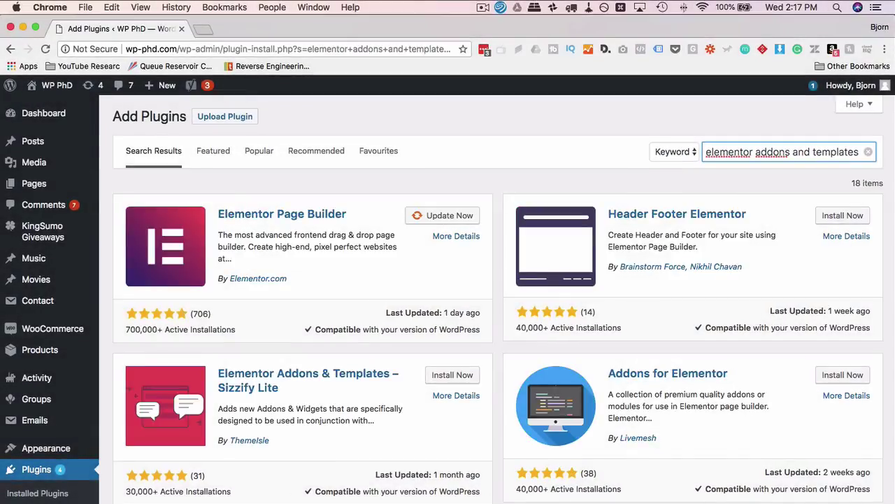
scroll(388, 328, "down", 3)
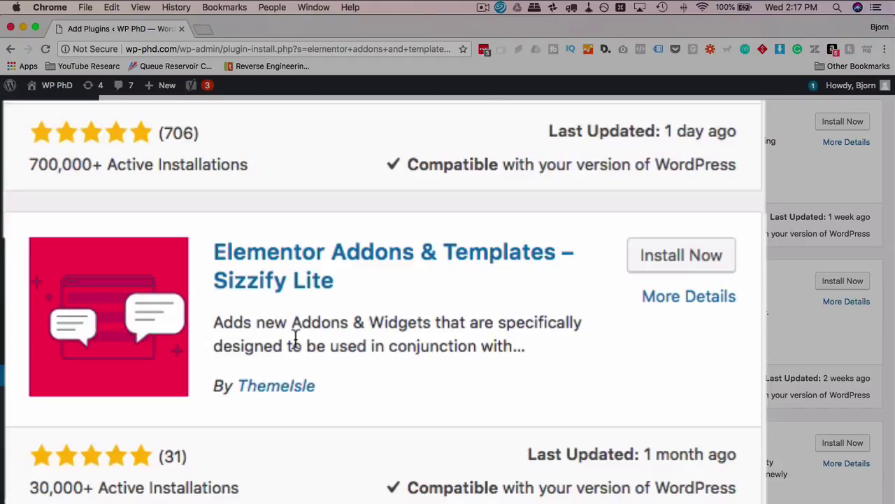
left_click_drag(292, 320, 435, 316)
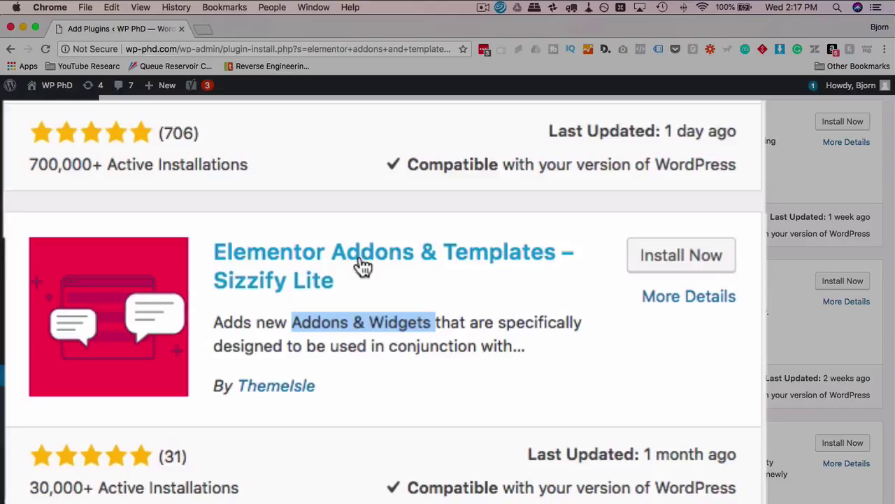
scroll(529, 388, "down", 3)
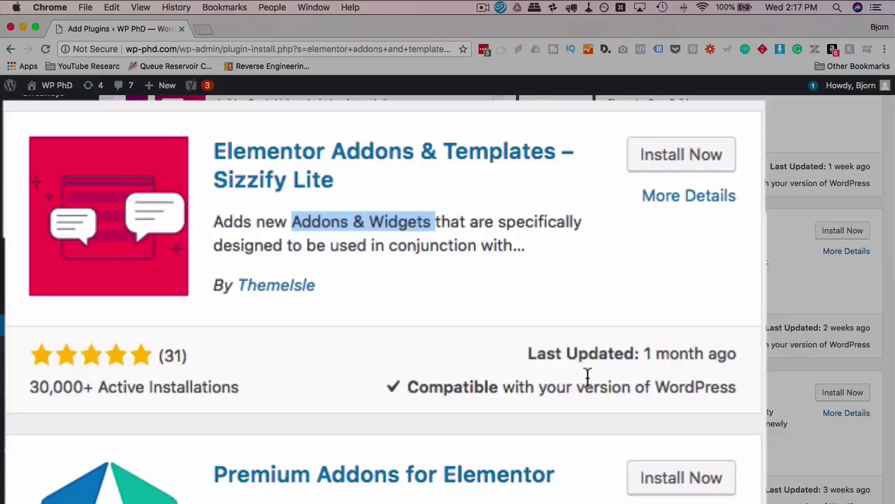
left_click(697, 161)
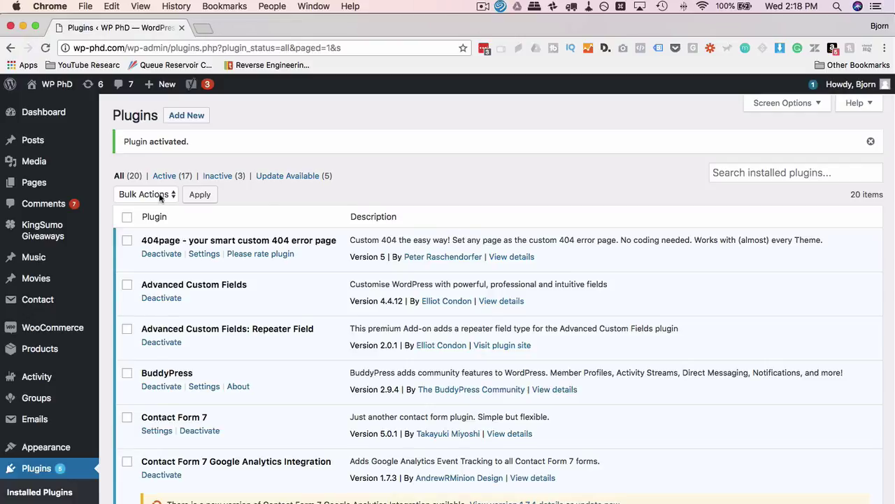
Create a new WordPress page and open it in Elementor
mouse_move(34, 182)
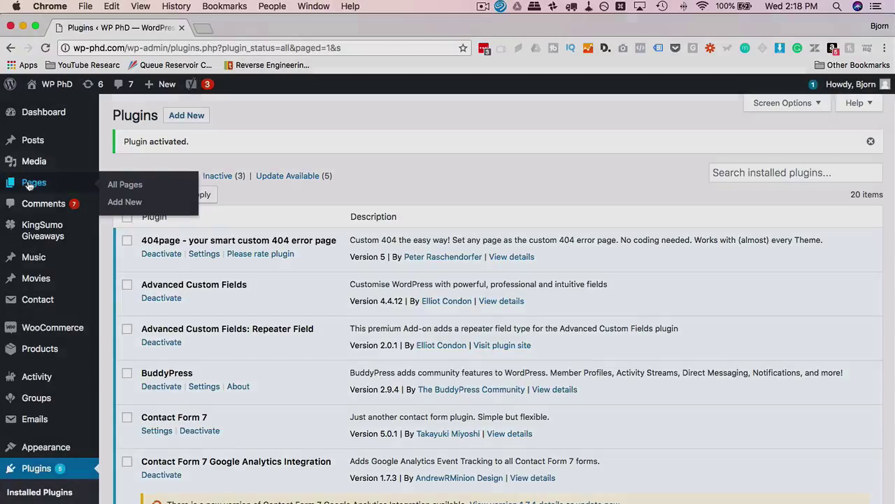
left_click(126, 200)
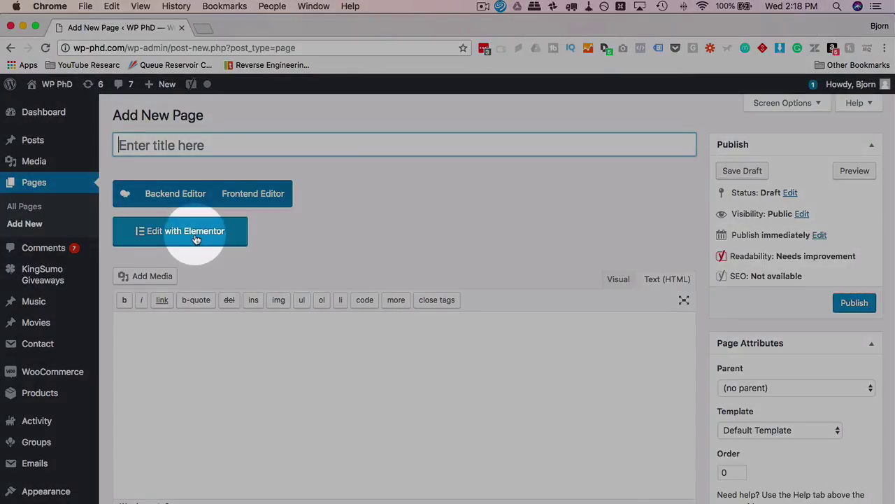
left_click(196, 239)
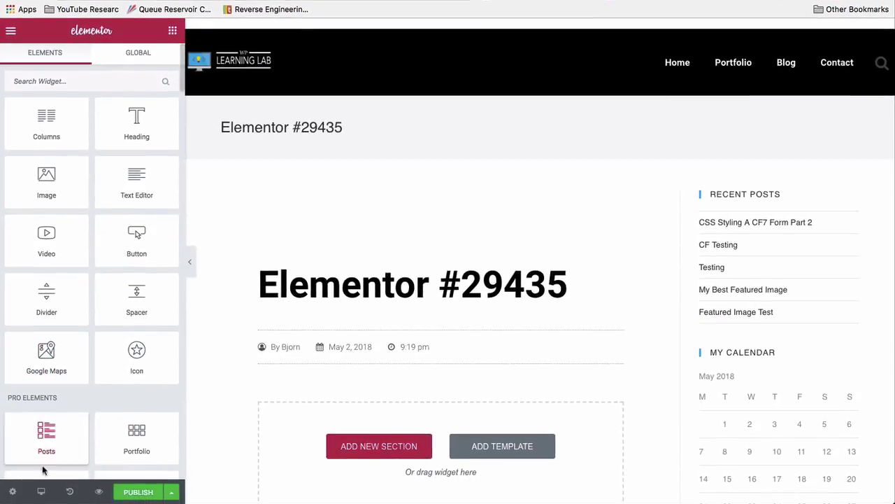
Set the page layout to Elementor Full Width in the page settings
left_click(12, 492)
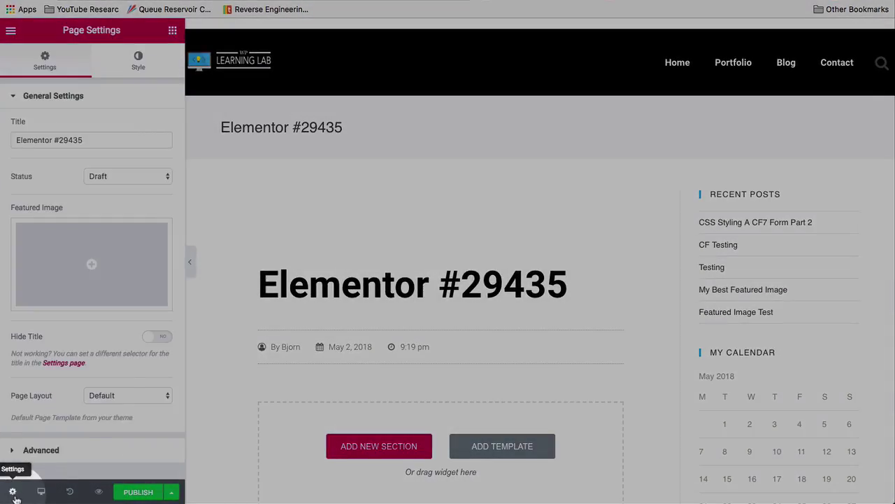
left_click(129, 395)
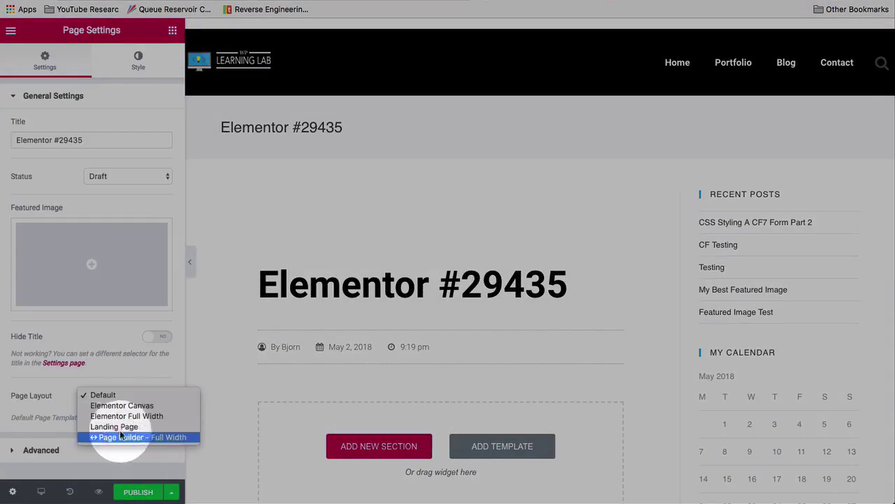
left_click(144, 416)
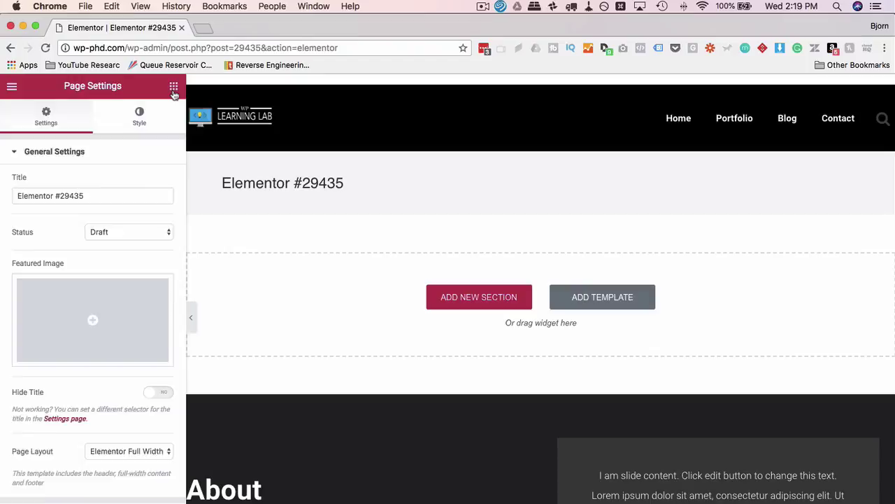
Return to the widget list and scroll past Theme Elements to the Sizzify Widgets section
left_click(174, 88)
scroll(77, 198, "down", 3)
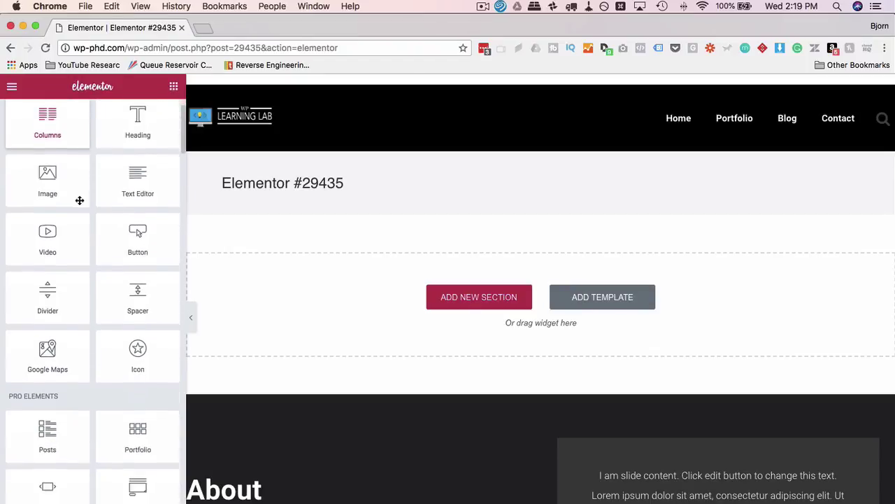
scroll(79, 200, "down", 8)
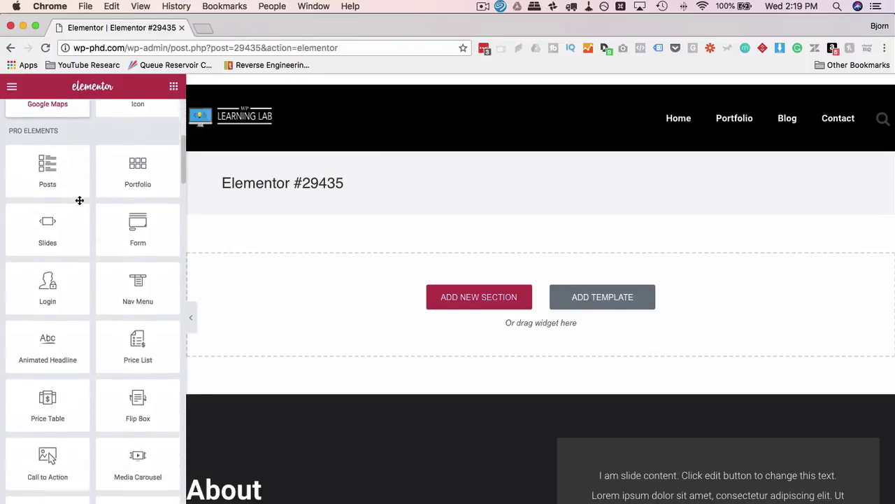
scroll(79, 200, "down", 8)
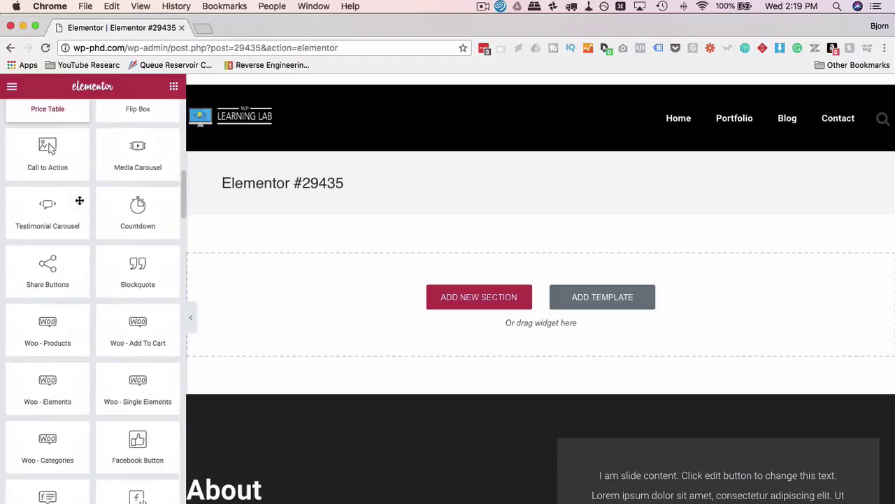
scroll(79, 200, "down", 8)
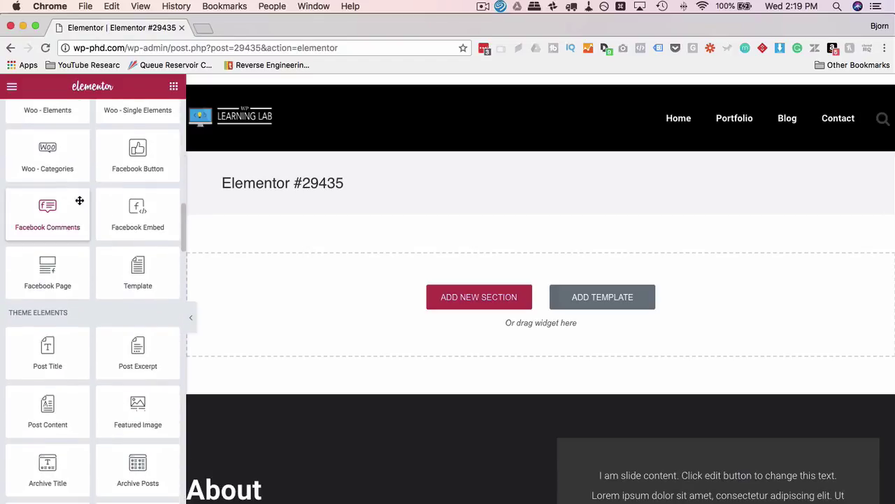
scroll(79, 200, "down", 8)
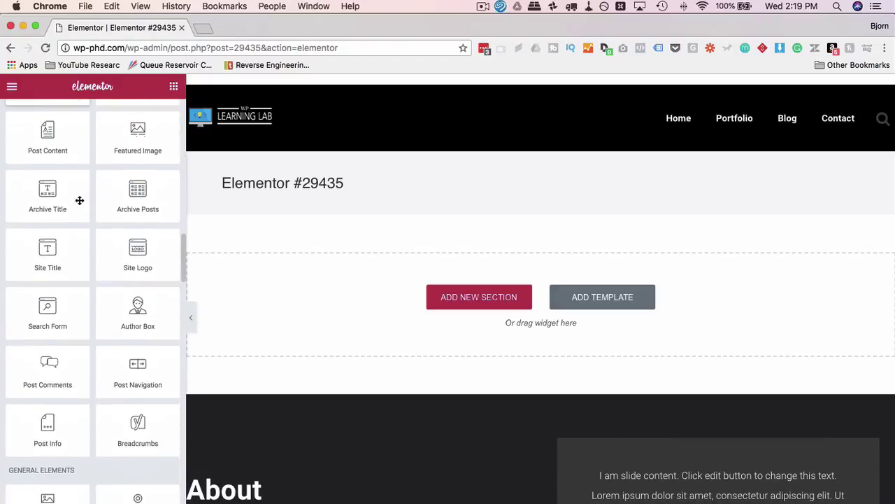
scroll(79, 200, "down", 10)
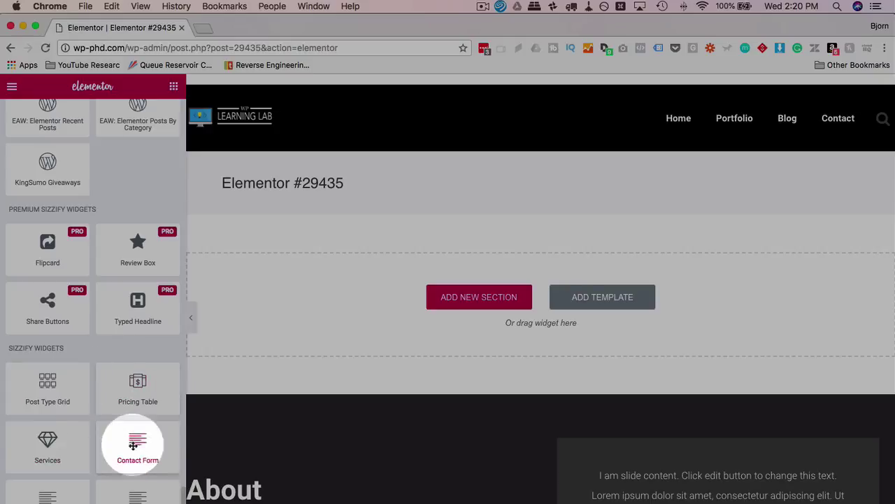
Drop a Post Type Grid into the empty section, showing six recent posts in three columns
left_click_drag(44, 385, 438, 278)
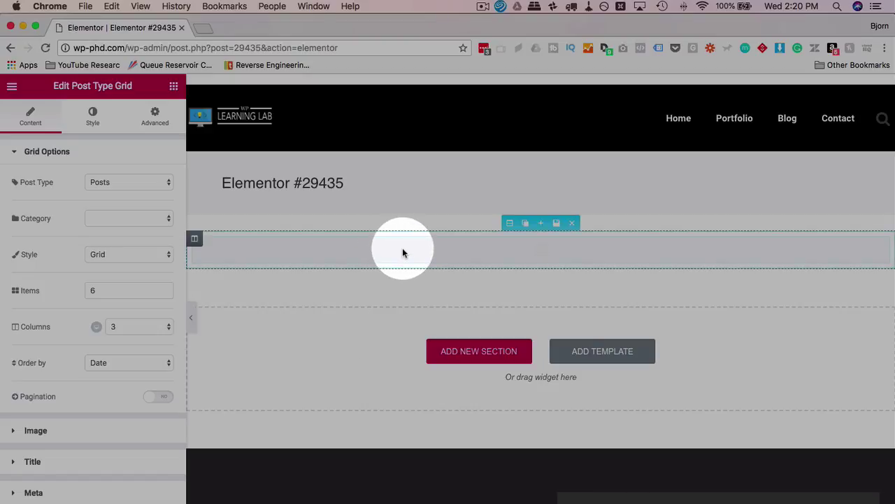
scroll(353, 329, "down", 2)
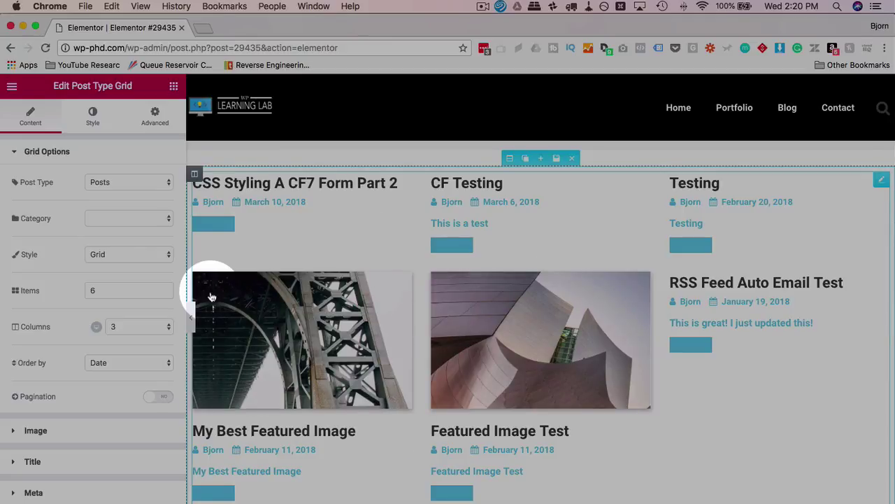
Keep Posts as the post type with no category filter and switch the grid style to List
left_click(118, 183)
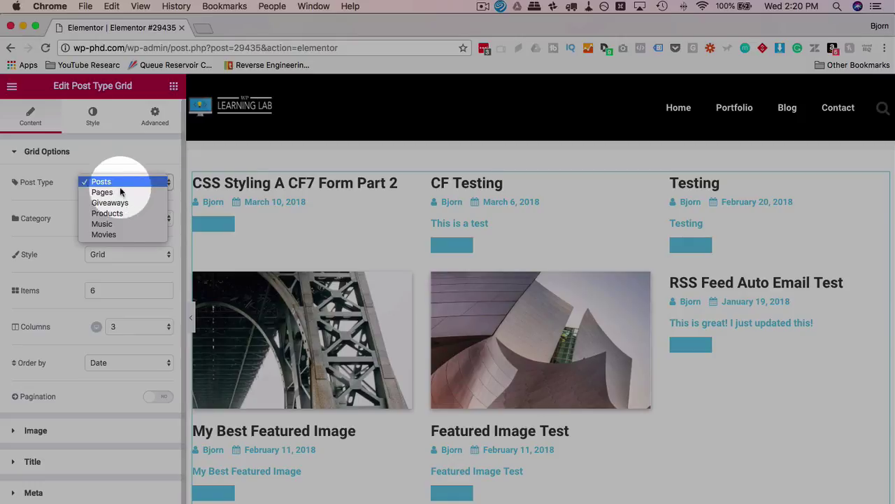
left_click(56, 207)
left_click(122, 221)
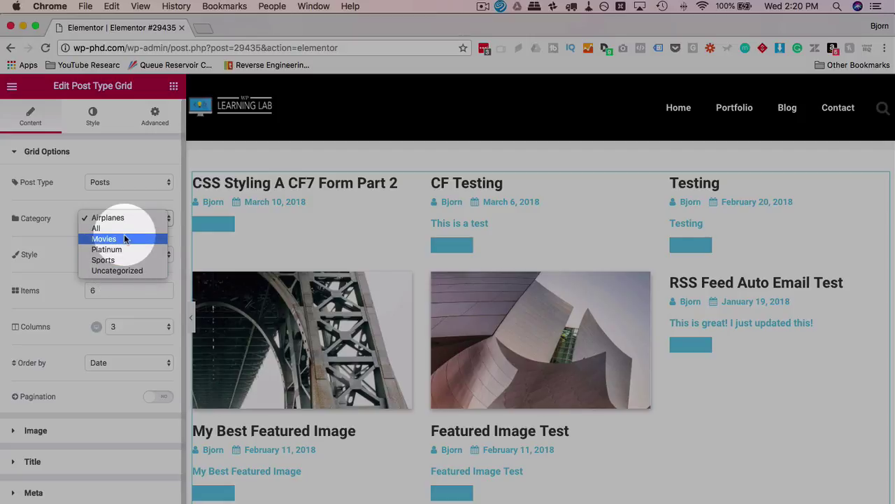
left_click(40, 233)
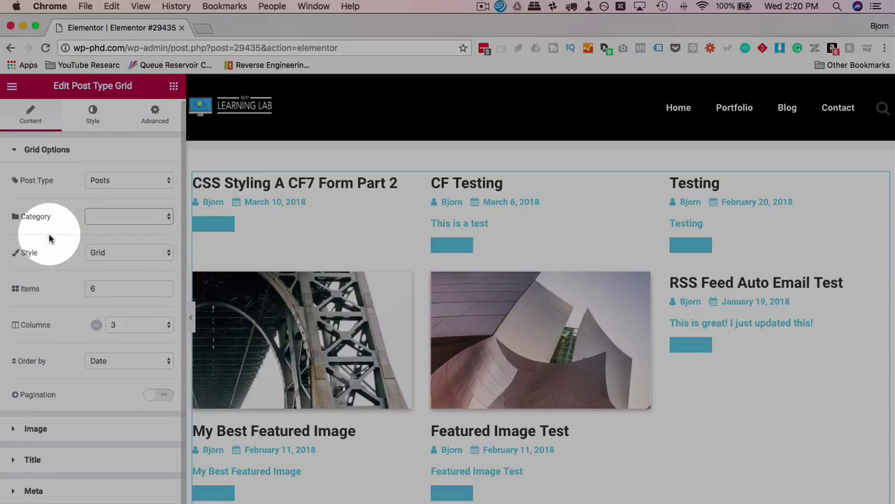
left_click(124, 263)
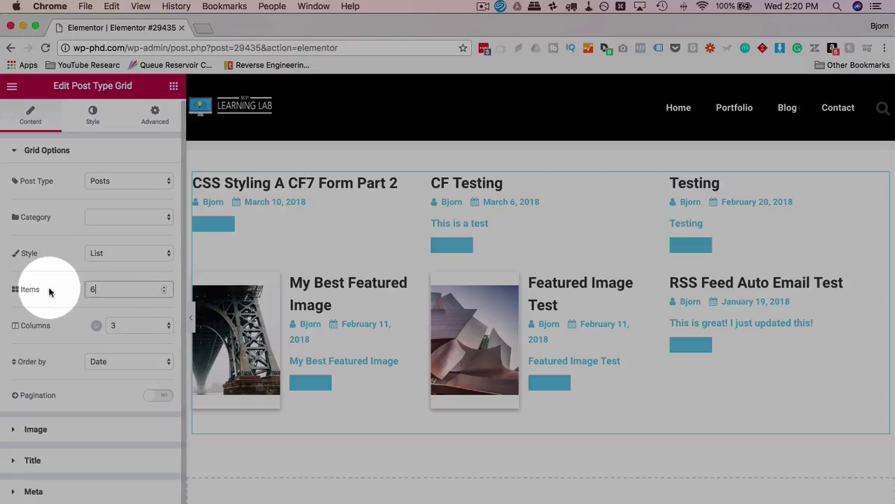
Review the grid's Image, Title, Meta and Content settings, then re-drop the grid in place
left_click(35, 428)
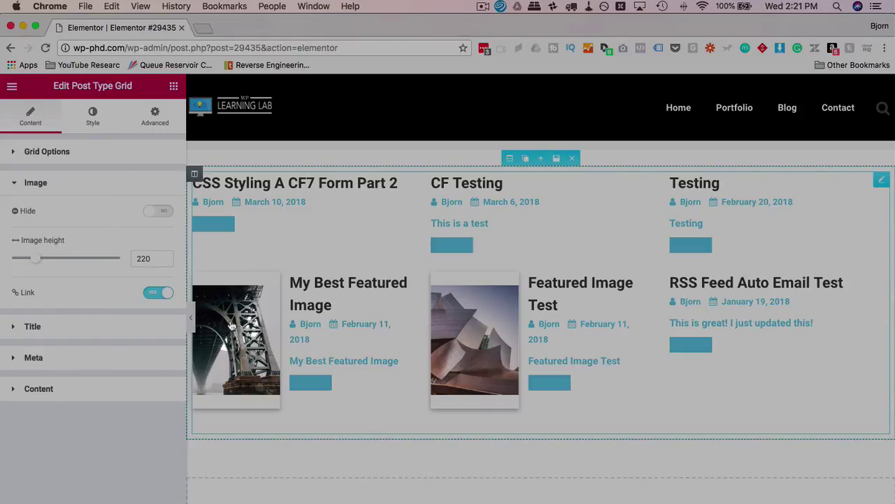
left_click(125, 327)
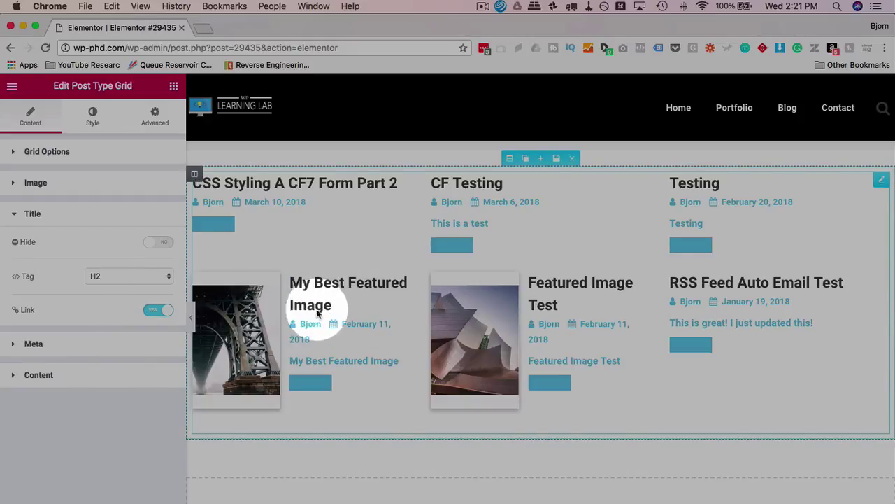
left_click(153, 344)
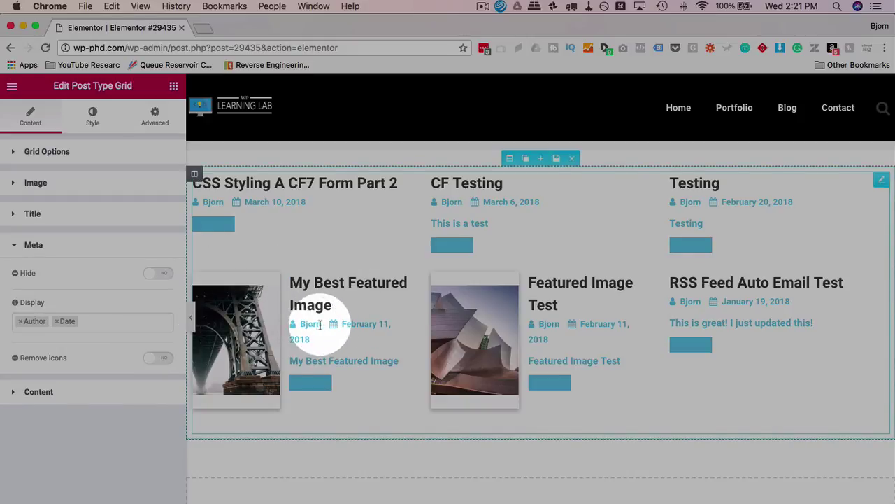
left_click(111, 392)
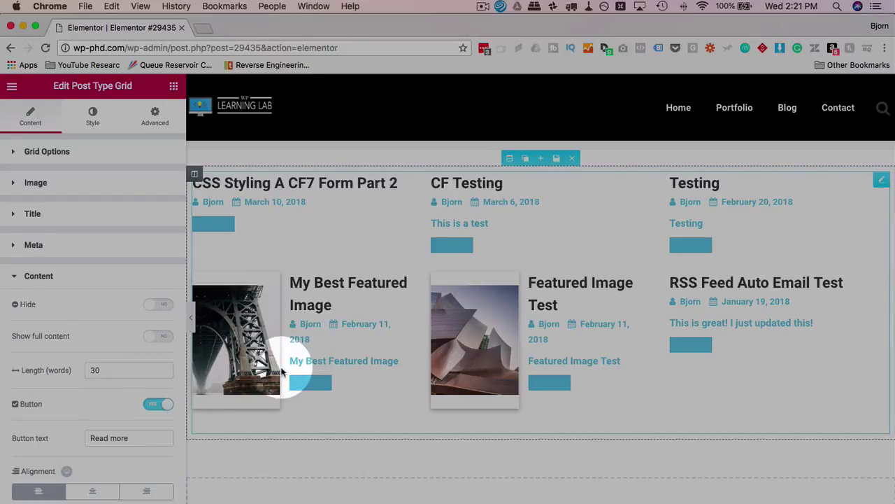
left_click_drag(292, 363, 386, 360)
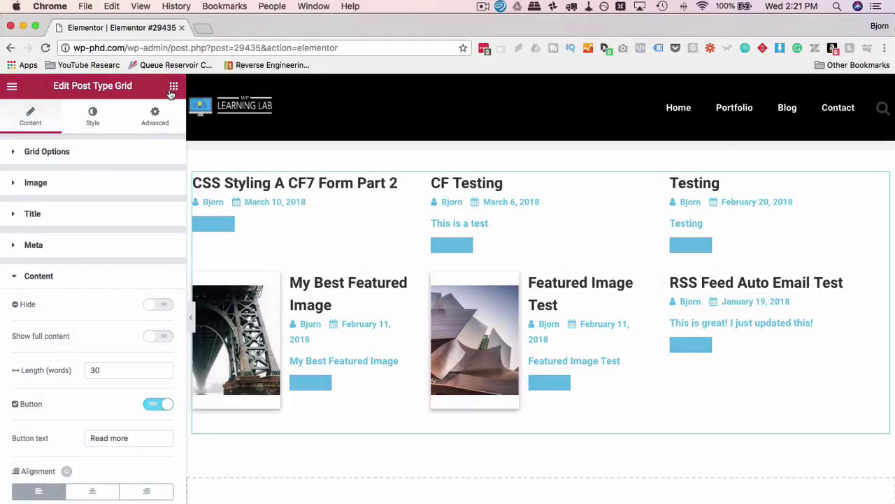
Add a Pricing Table widget below the post grid
left_click(174, 85)
scroll(95, 331, "down", 10)
scroll(94, 331, "down", 10)
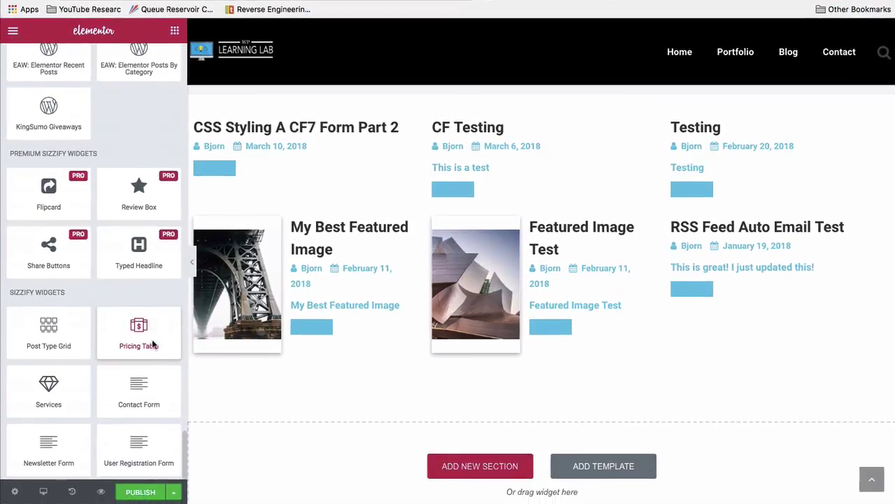
left_click_drag(152, 344, 459, 449)
scroll(326, 272, "down", 4)
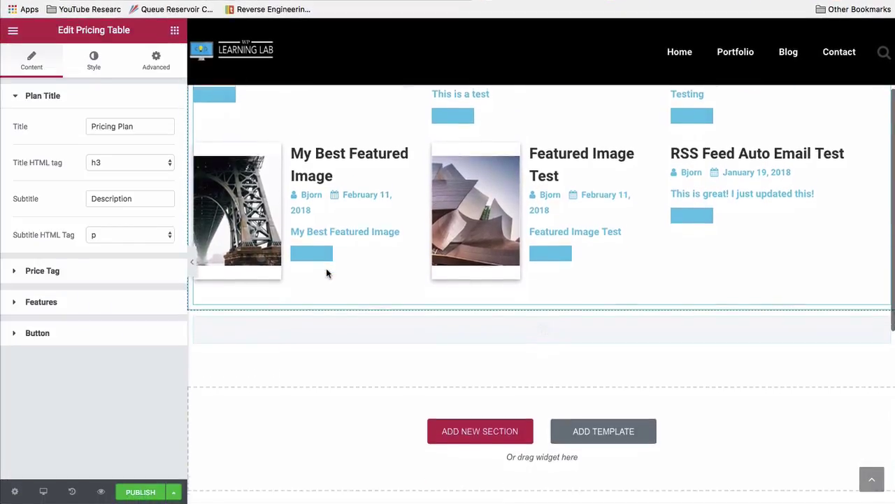
scroll(326, 273, "down", 3)
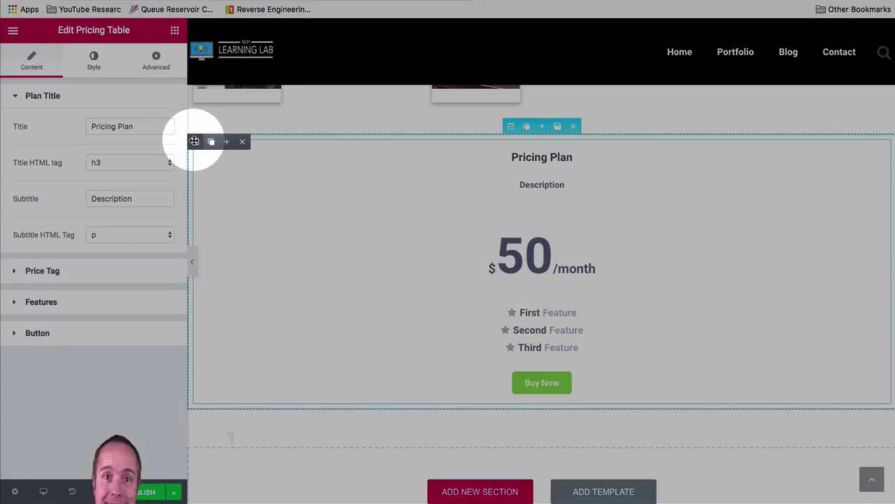
Select the Pricing Table and delete its section from the page
left_click(195, 142)
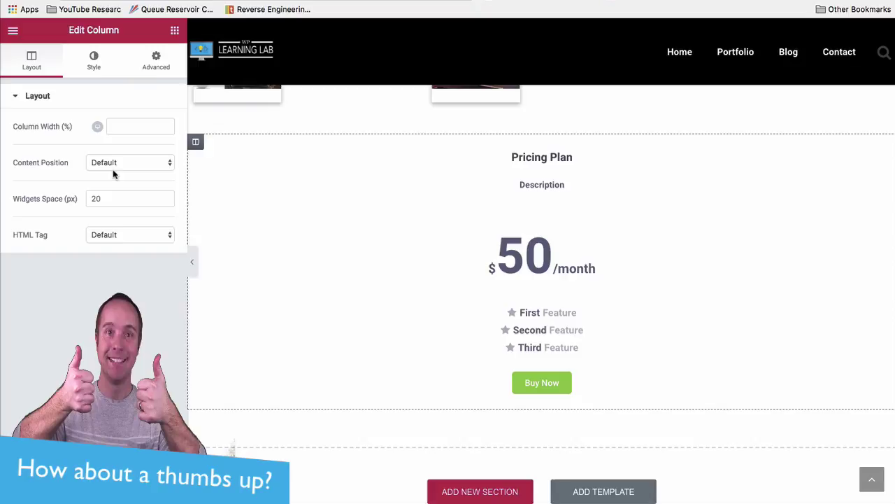
left_click(542, 210)
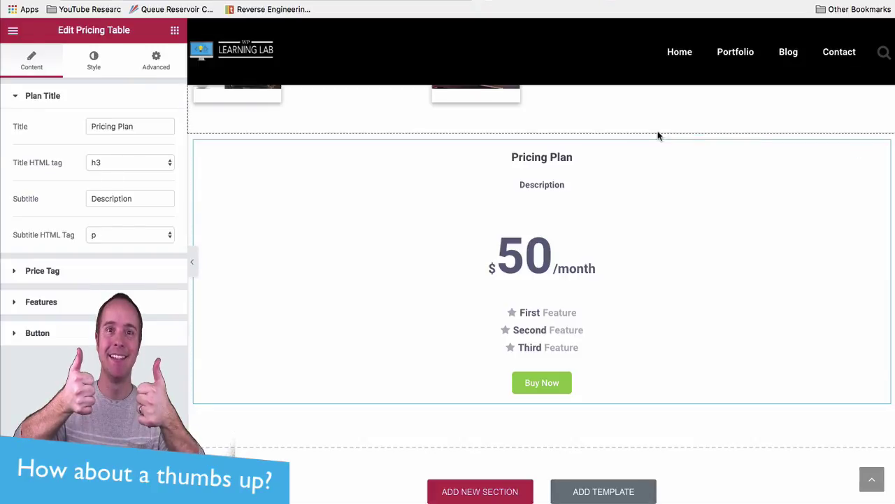
left_click(578, 128)
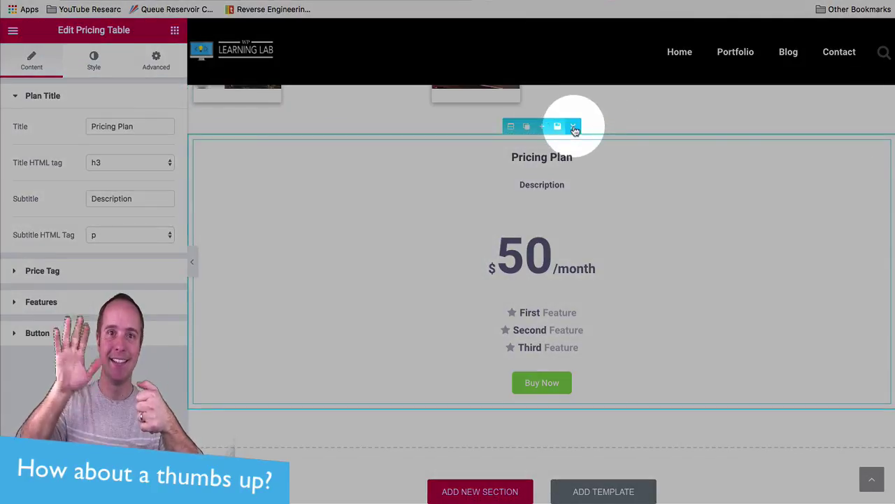
left_click(575, 127)
Add a three-column section below the post grid with a Pricing Table in the first column
left_click(511, 214)
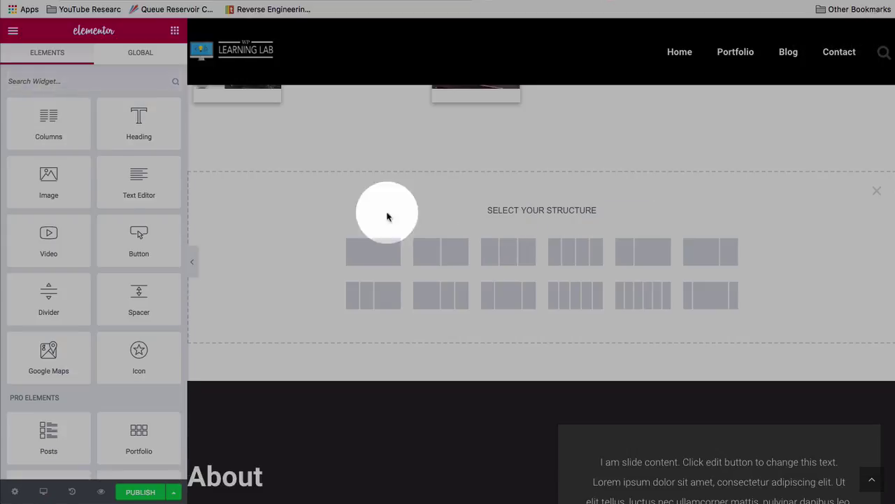
left_click(514, 254)
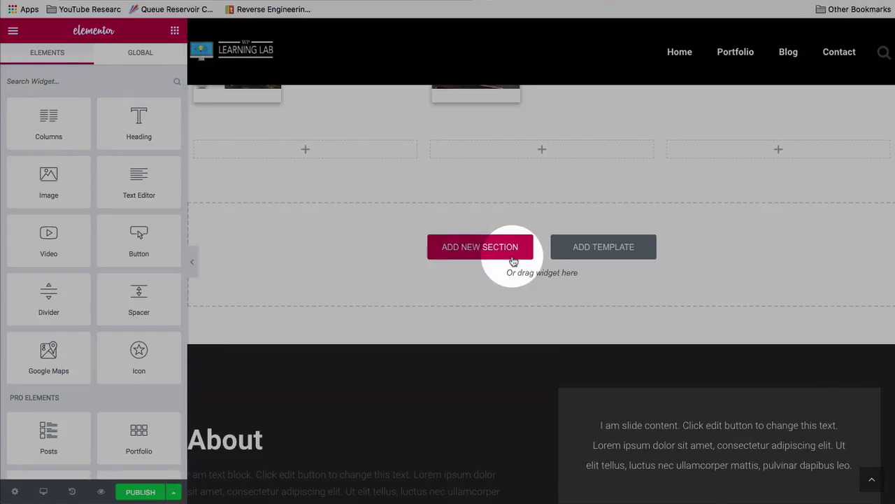
scroll(72, 301, "down", 20)
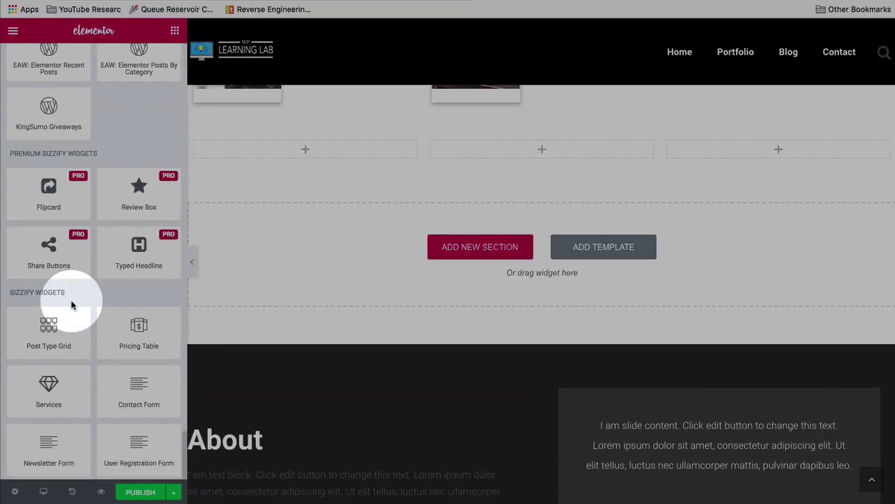
left_click_drag(130, 336, 320, 155)
Place Pricing Tables in the middle and third columns
left_click(175, 30)
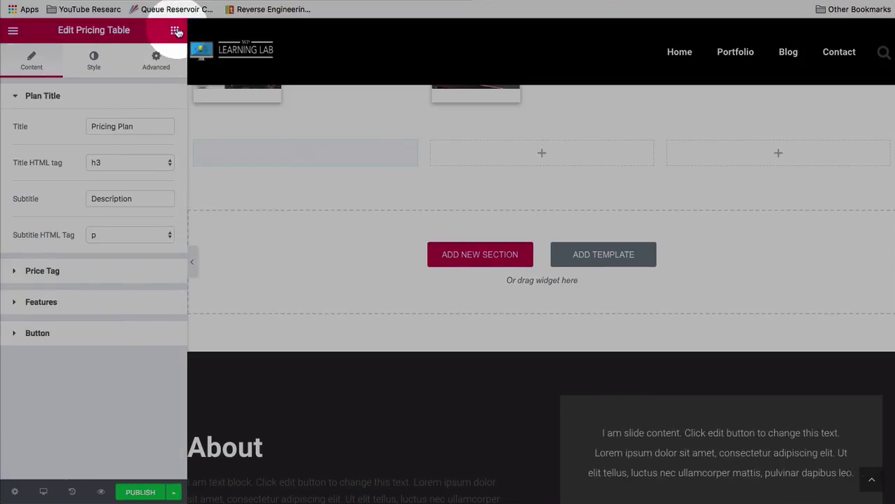
scroll(144, 437, "down", 1)
scroll(138, 448, "down", 20)
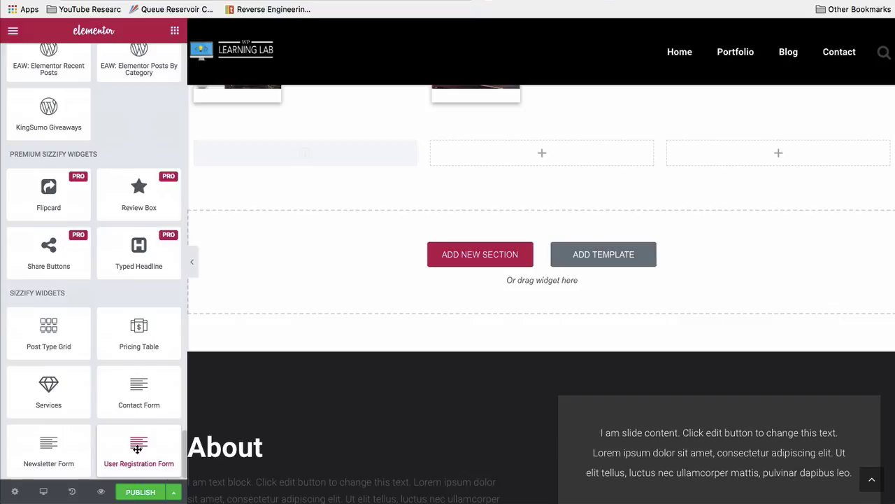
left_click_drag(138, 336, 514, 159)
left_click(175, 30)
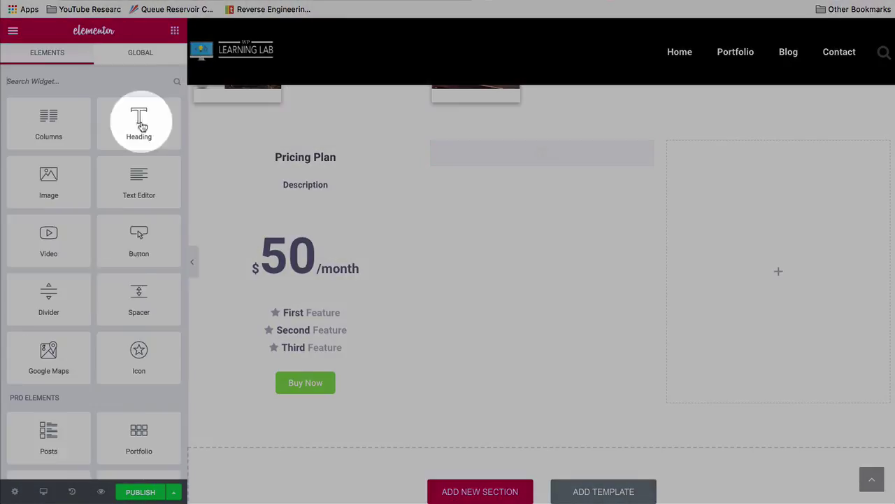
scroll(98, 390, "down", 10)
scroll(98, 391, "down", 15)
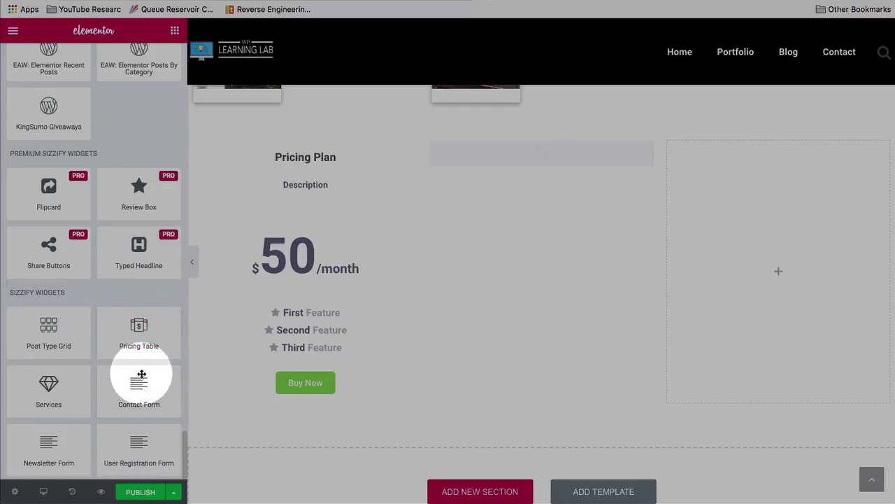
left_click_drag(140, 342, 768, 192)
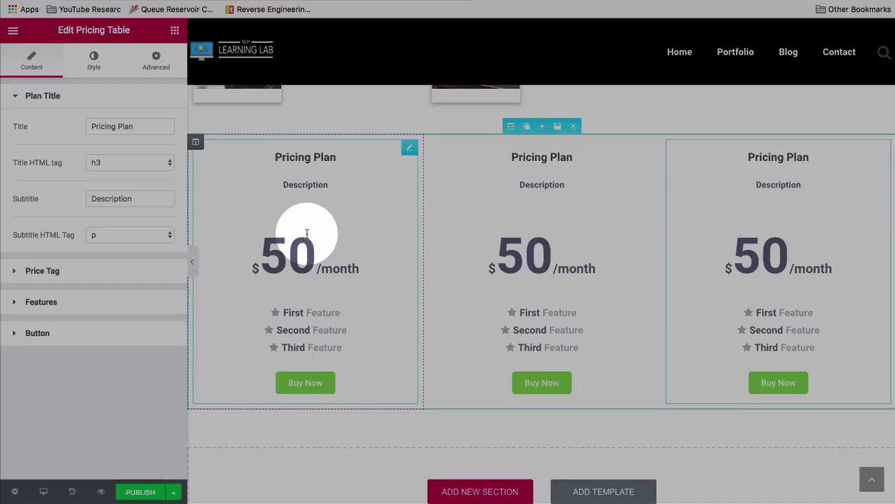
Drop the Services widget below the pricing tables, showing Award-Winning, Professional and Consulting
left_click(175, 30)
scroll(114, 294, "down", 5)
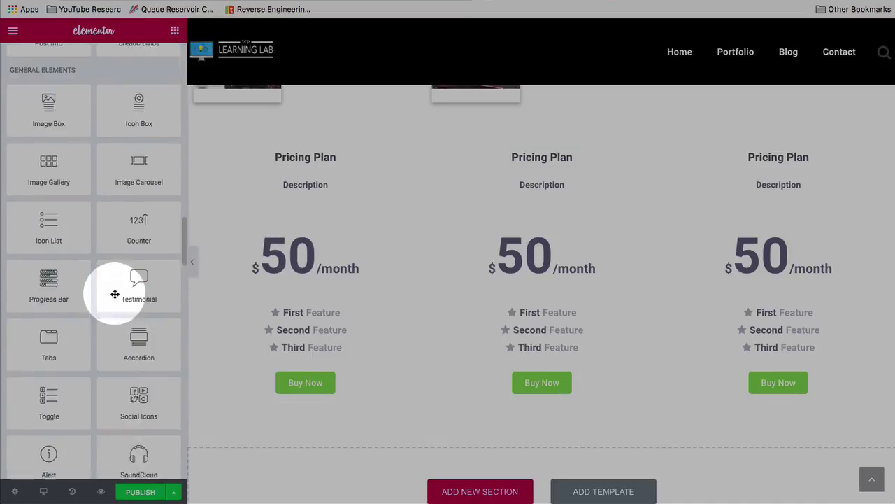
scroll(114, 294, "down", 10)
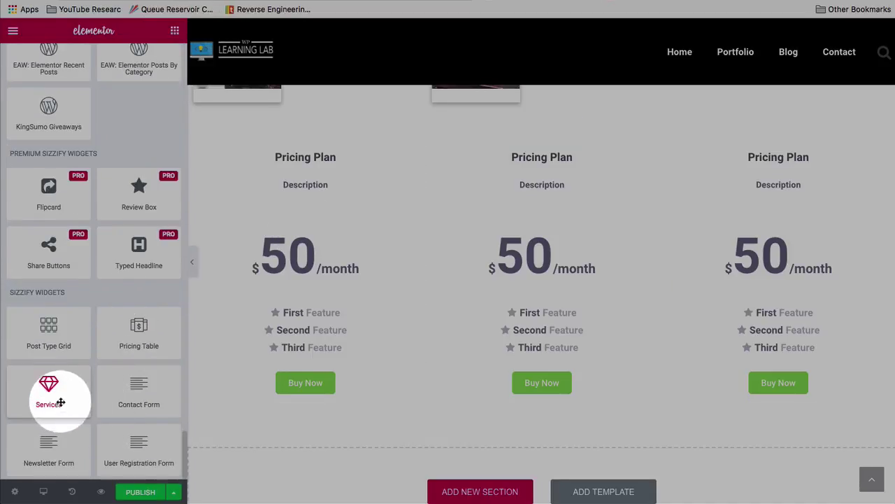
left_click_drag(51, 397, 525, 465)
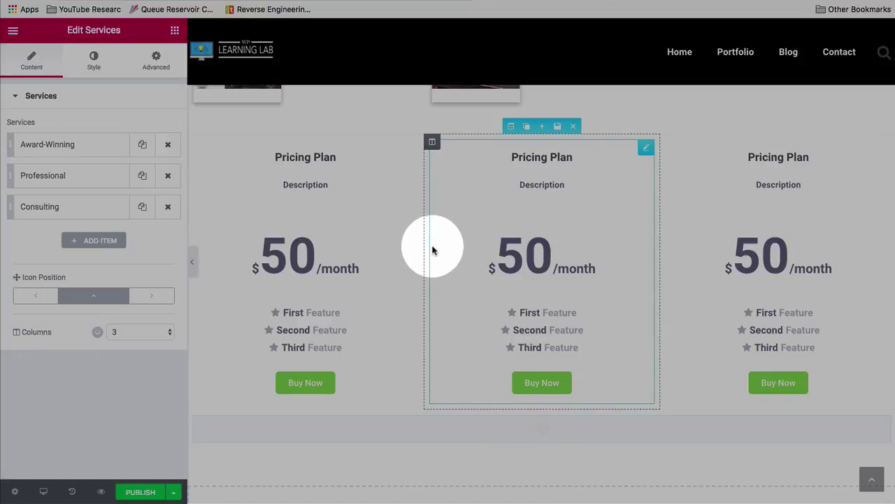
scroll(433, 230, "down", 5)
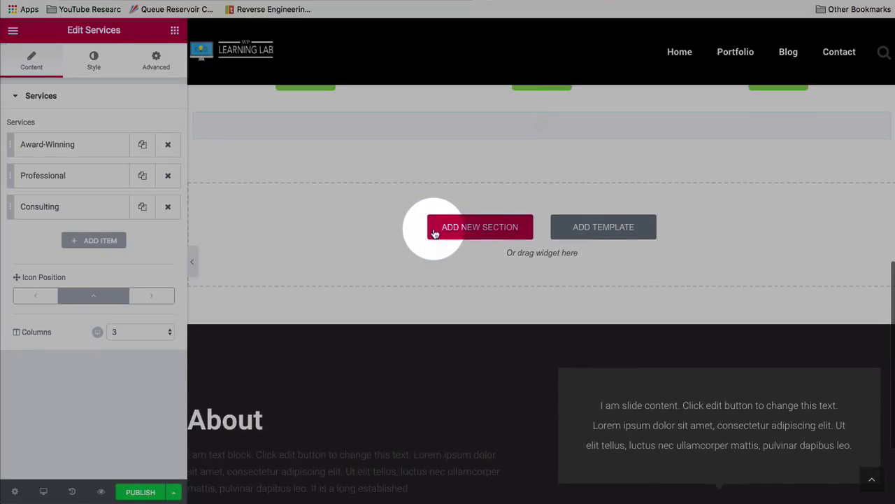
scroll(437, 216, "up", 1)
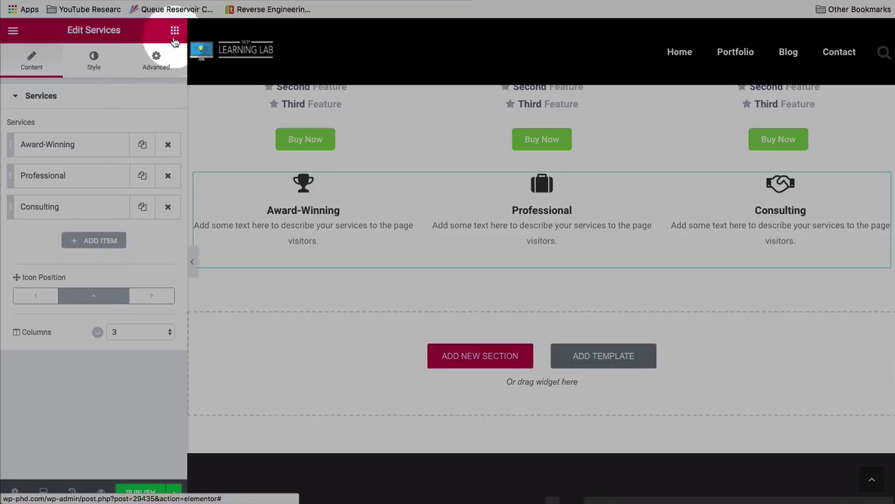
Drop a Contact Form with Name, Email, Phone, Message fields and Submit button below the services
left_click(174, 30)
scroll(103, 373, "down", 15)
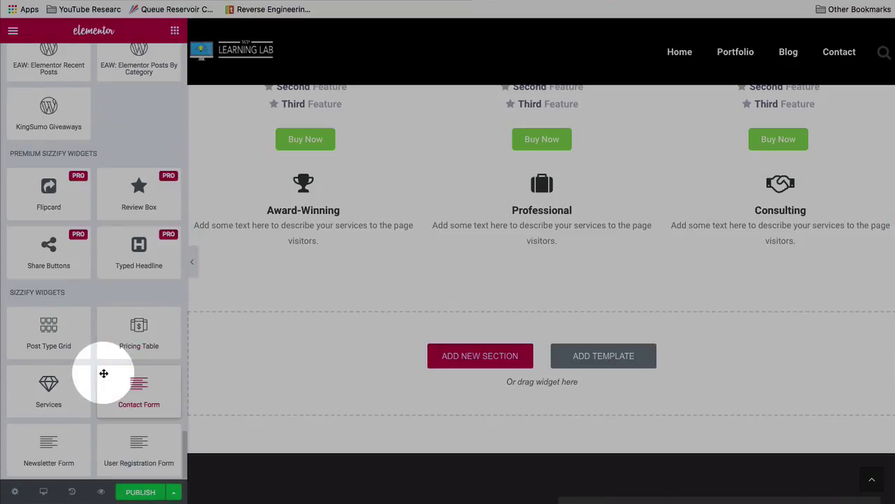
left_click_drag(146, 409, 454, 338)
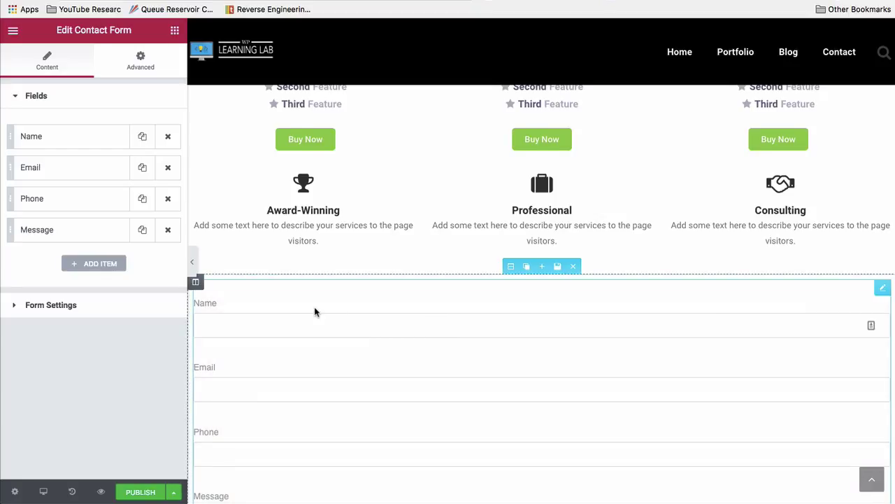
scroll(314, 308, "down", 3)
left_click(310, 208)
scroll(315, 182, "down", 2)
left_click(175, 31)
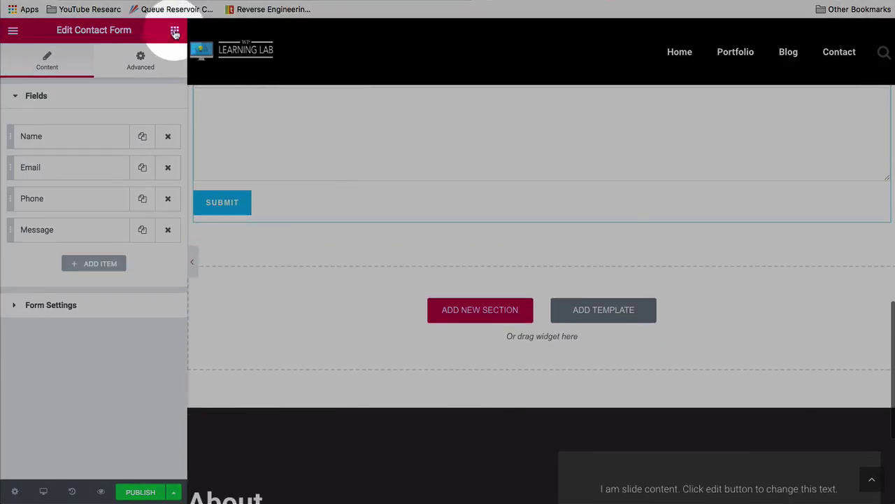
Add a Newsletter Form below the contact form and view its MailChimp and Sendinblue options
scroll(114, 430, "down", 15)
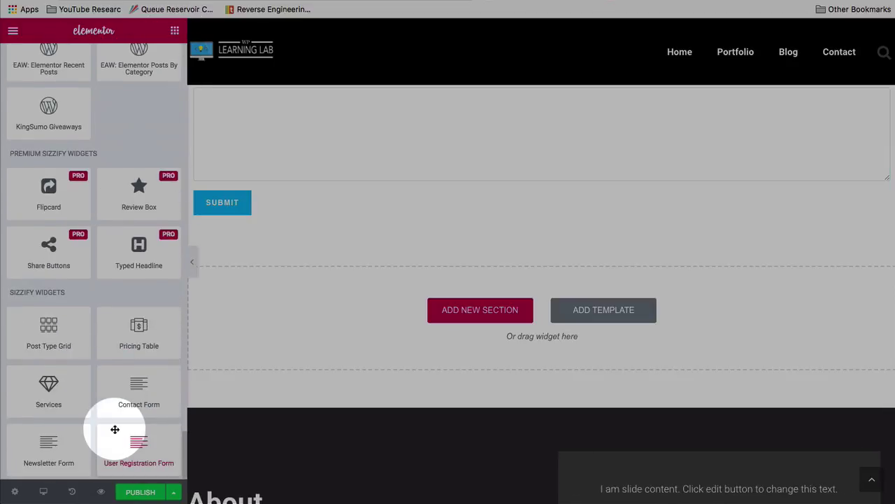
left_click_drag(49, 448, 400, 292)
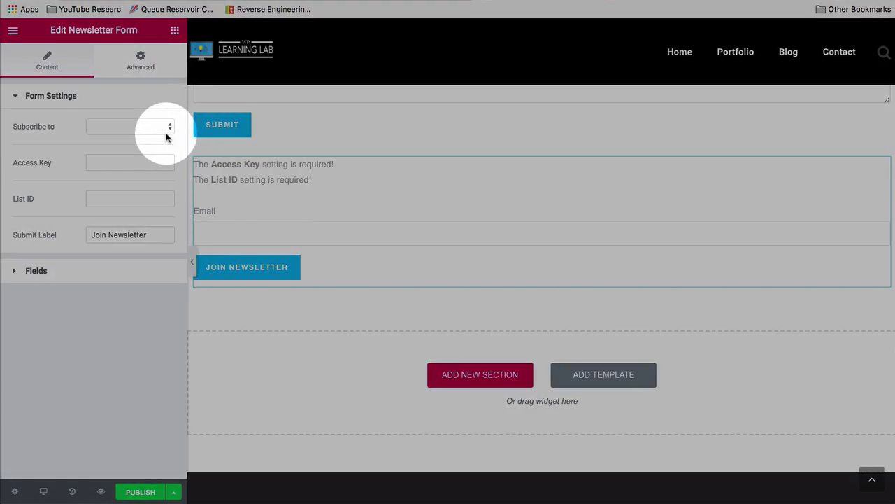
left_click(166, 135)
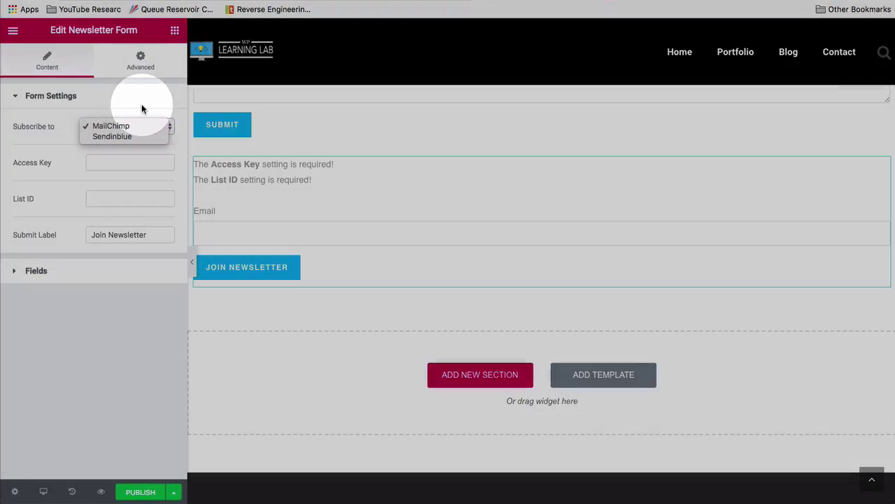
left_click(142, 104)
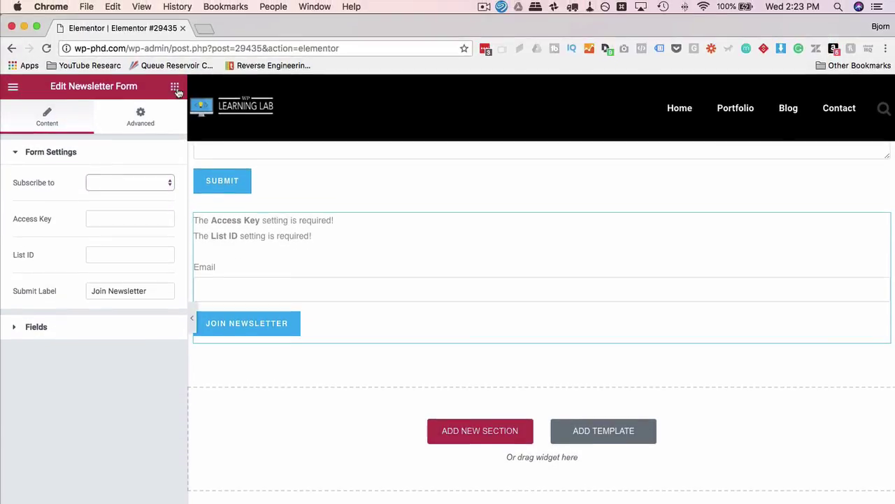
Drag the Sizzify User Registration Form widget onto the page below the newsletter form
left_click(174, 86)
scroll(119, 346, "down", 20)
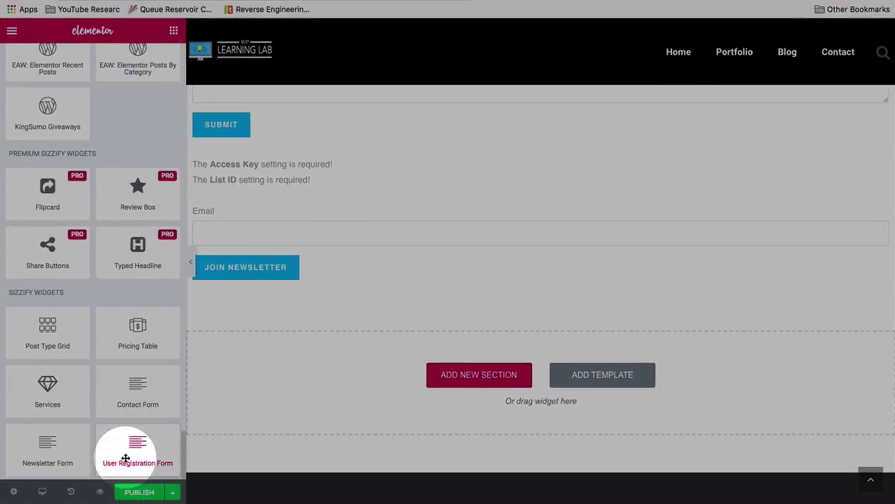
left_click_drag(125, 453, 406, 341)
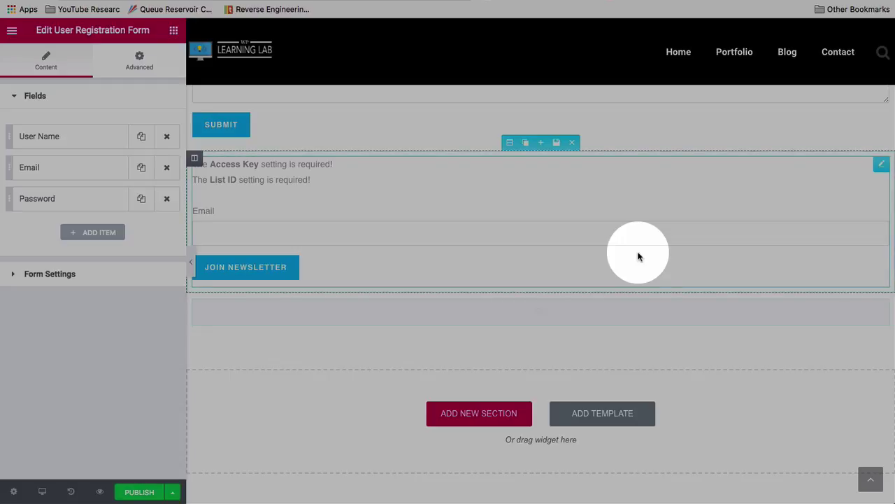
scroll(638, 256, "down", 1)
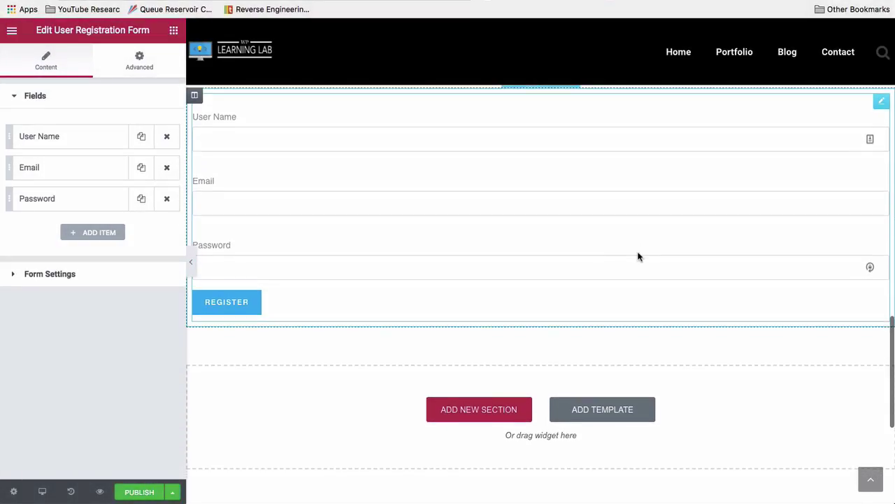